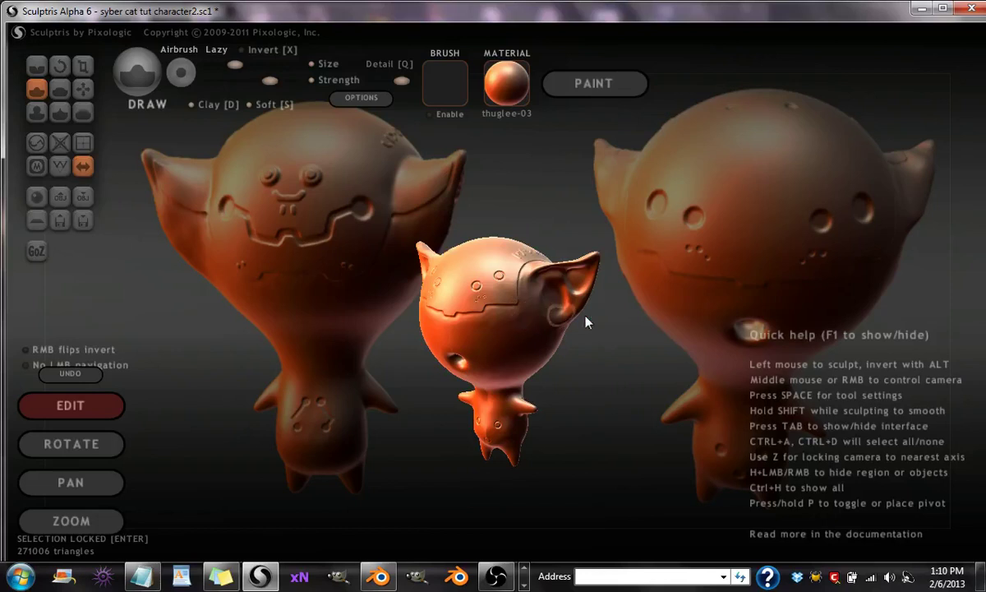
Turn the cat to face front and start an export named 'syber cat'.
drag(610, 322, 360, 313)
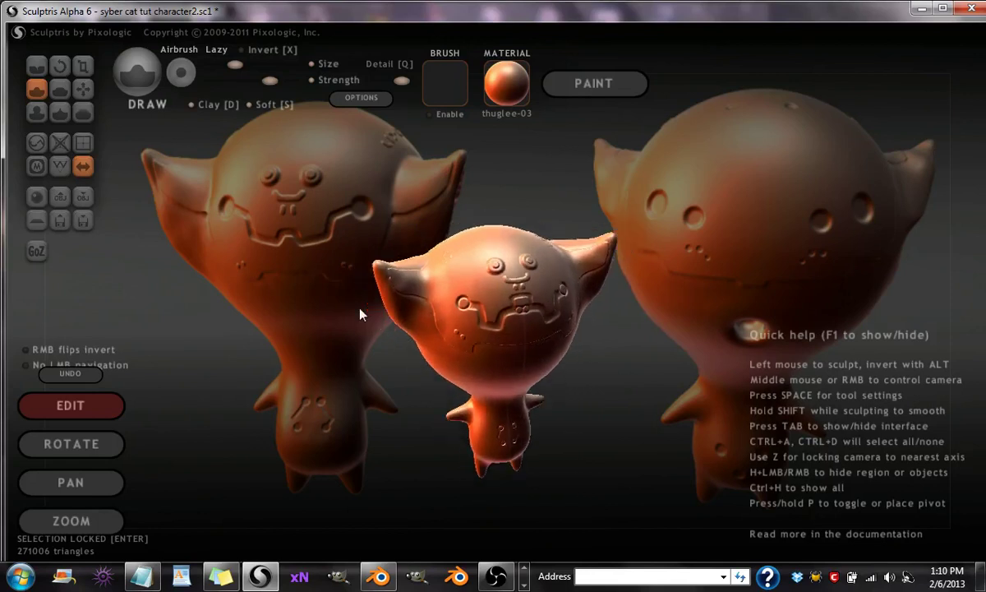
click(87, 200)
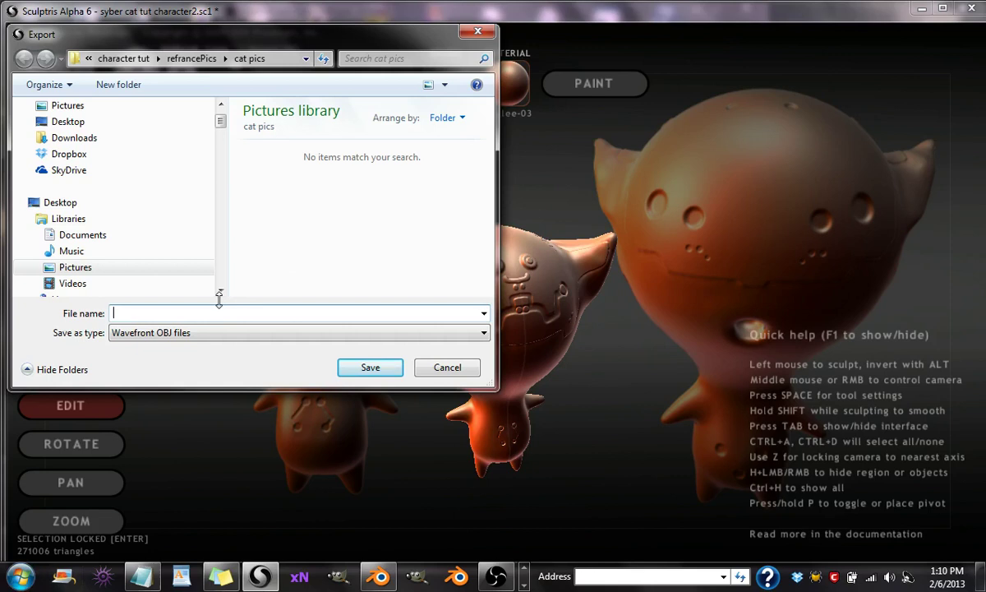
text(syber c)
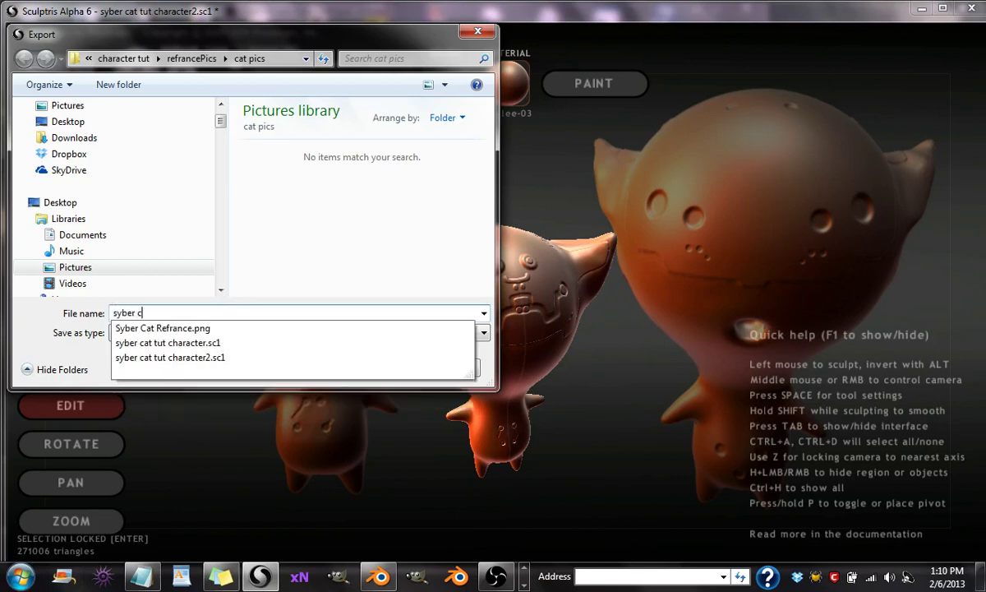
text(at)
click(253, 240)
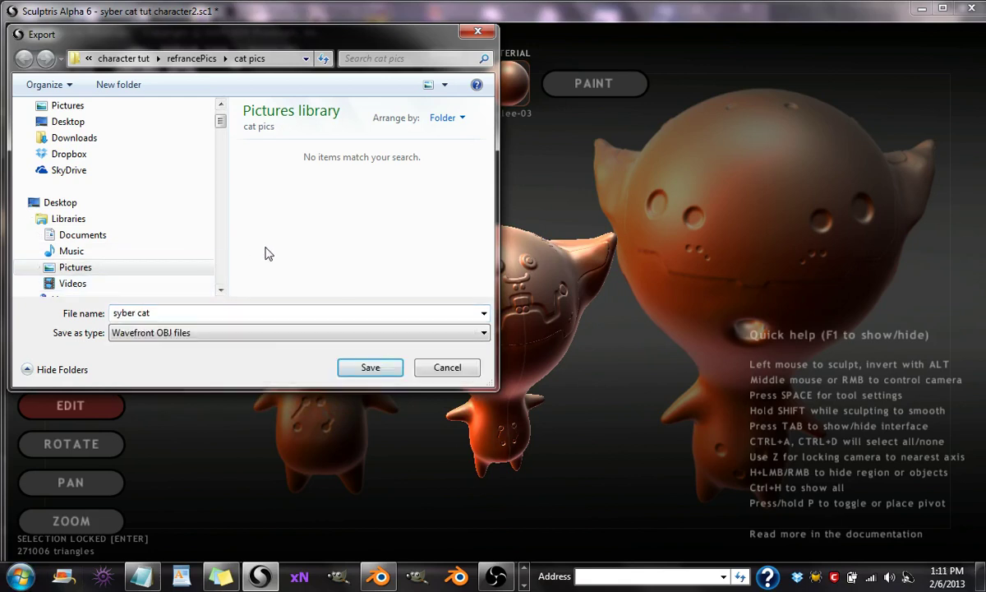
Copy the cat pics folder path and save the OBJ export there.
click(273, 61)
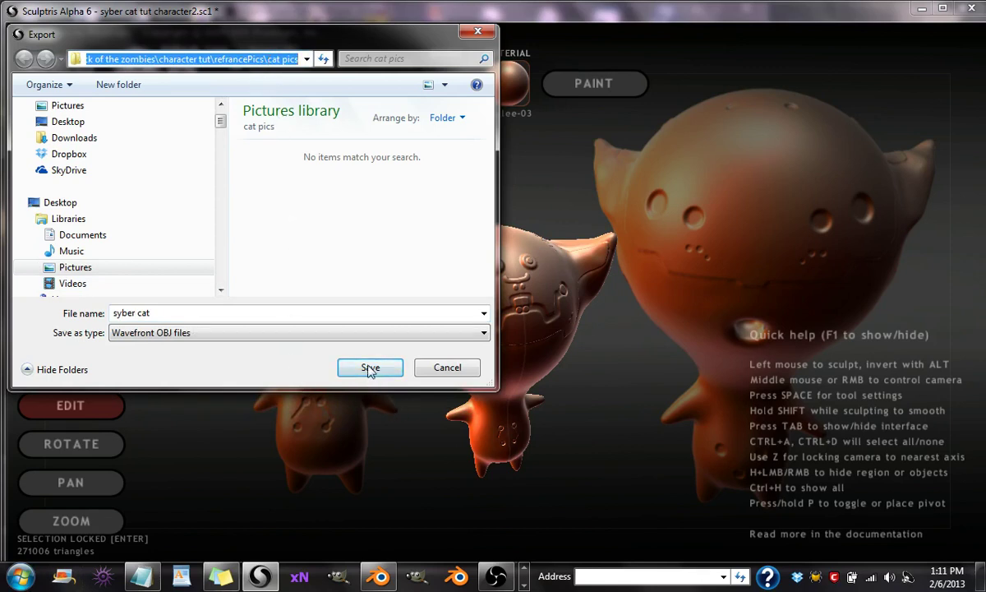
right_click(288, 63)
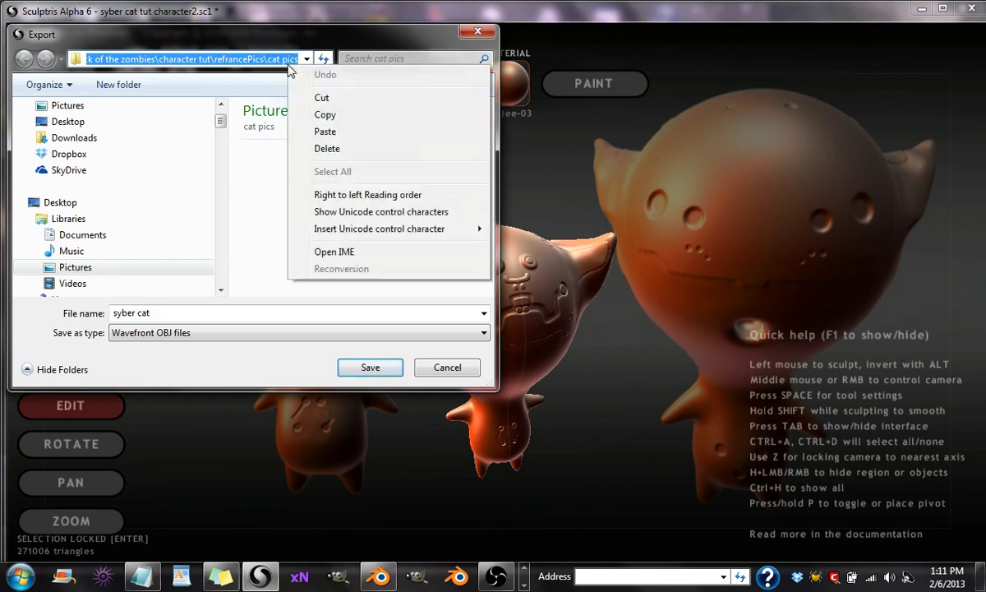
click(302, 116)
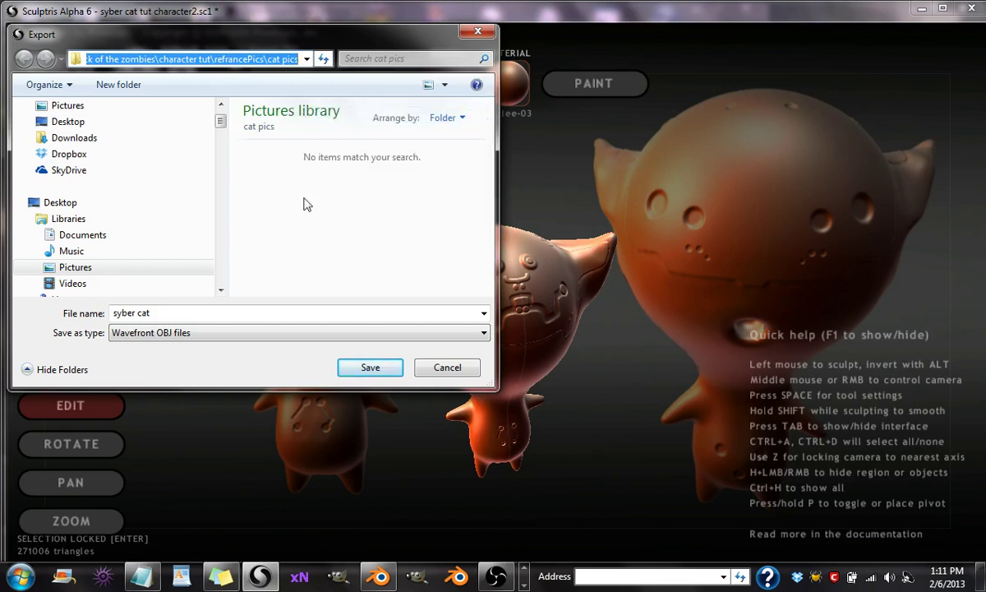
click(368, 369)
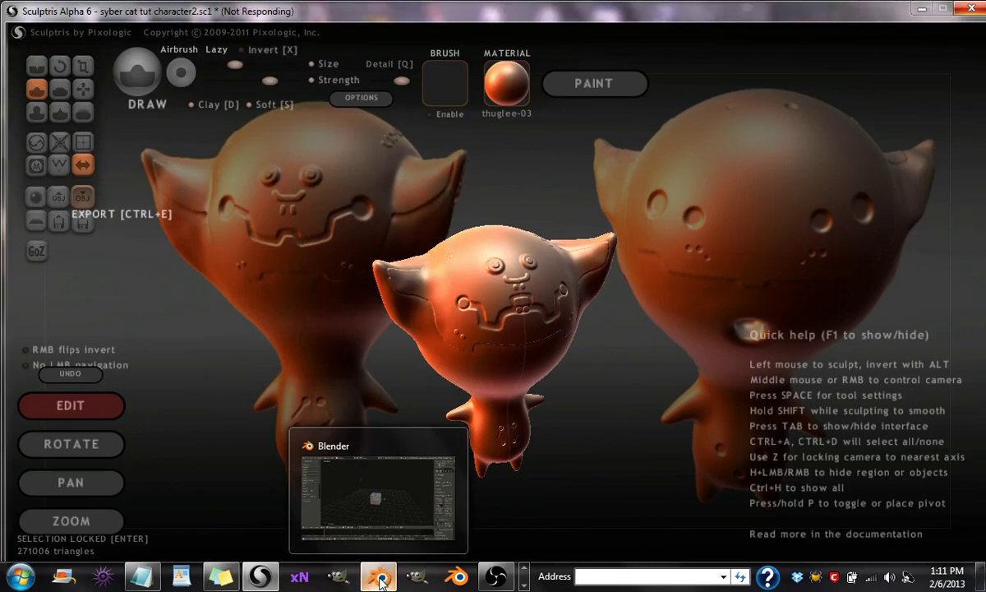
In Blender, delete the default cube.
click(378, 578)
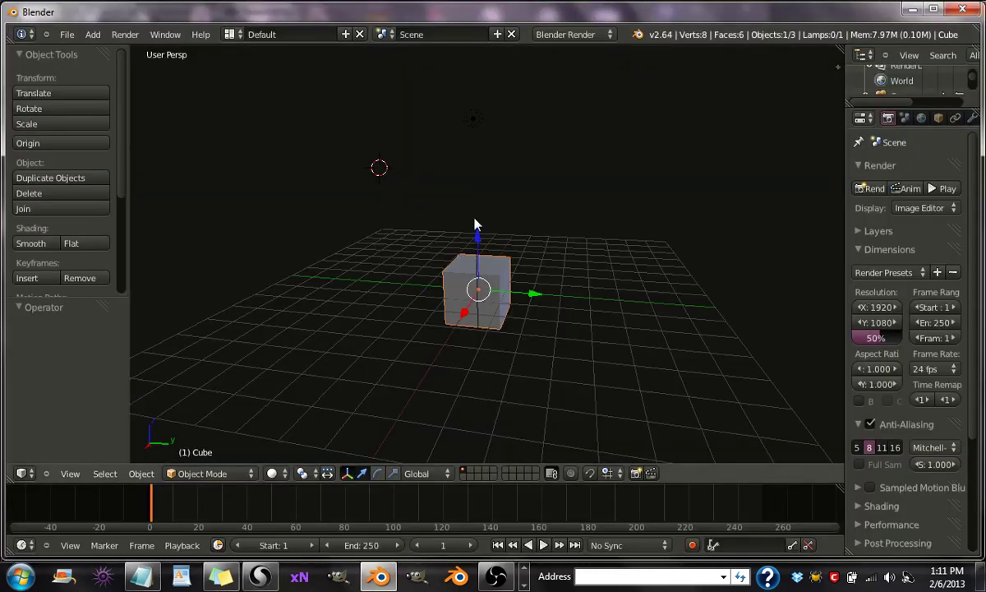
middle_drag(445, 205, 527, 224)
key(x)
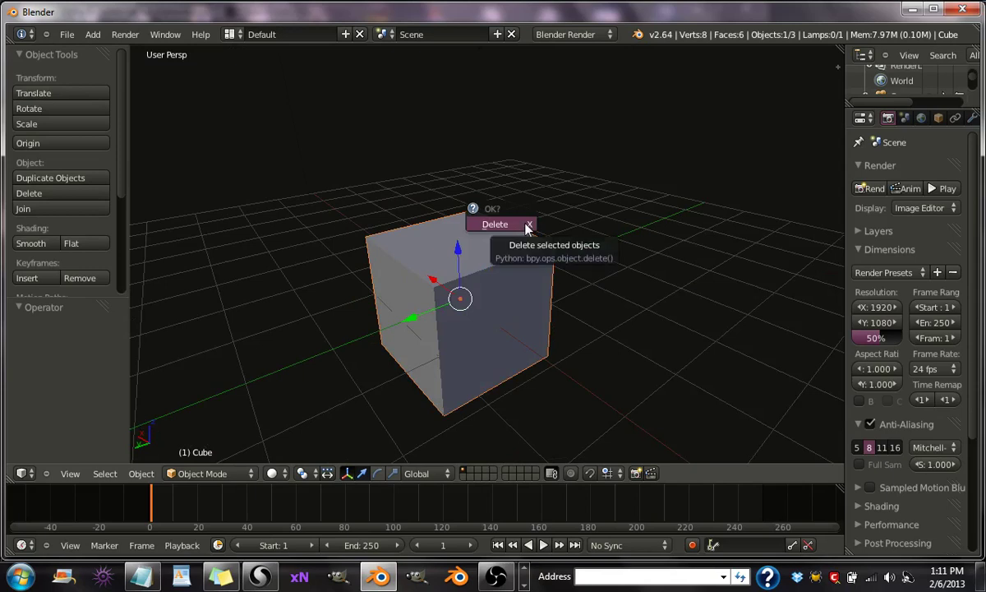
click(527, 225)
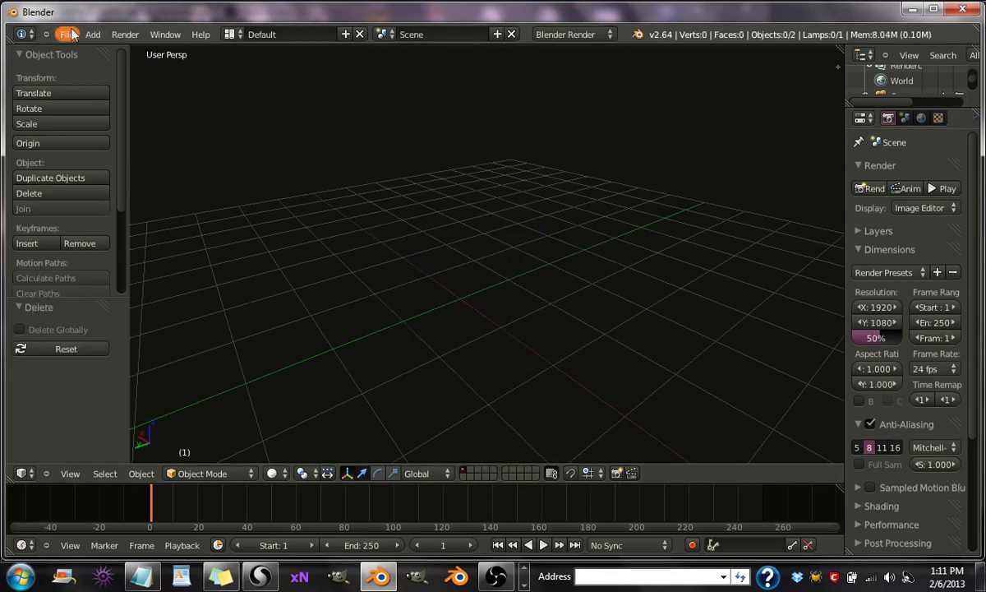
Start a Wavefront (.obj) import from the File menu.
click(71, 34)
mouse_move(181, 269)
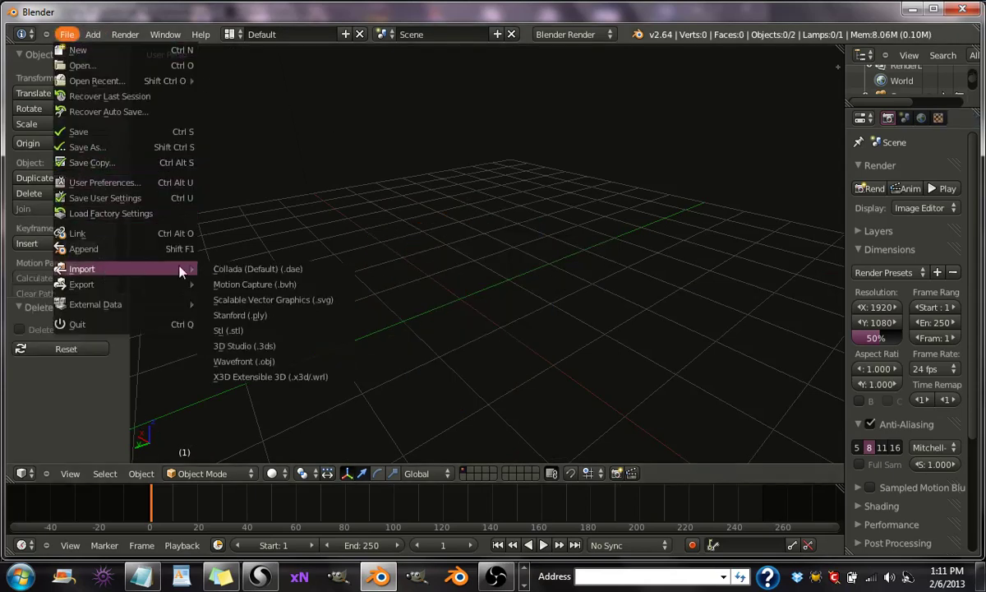
click(244, 361)
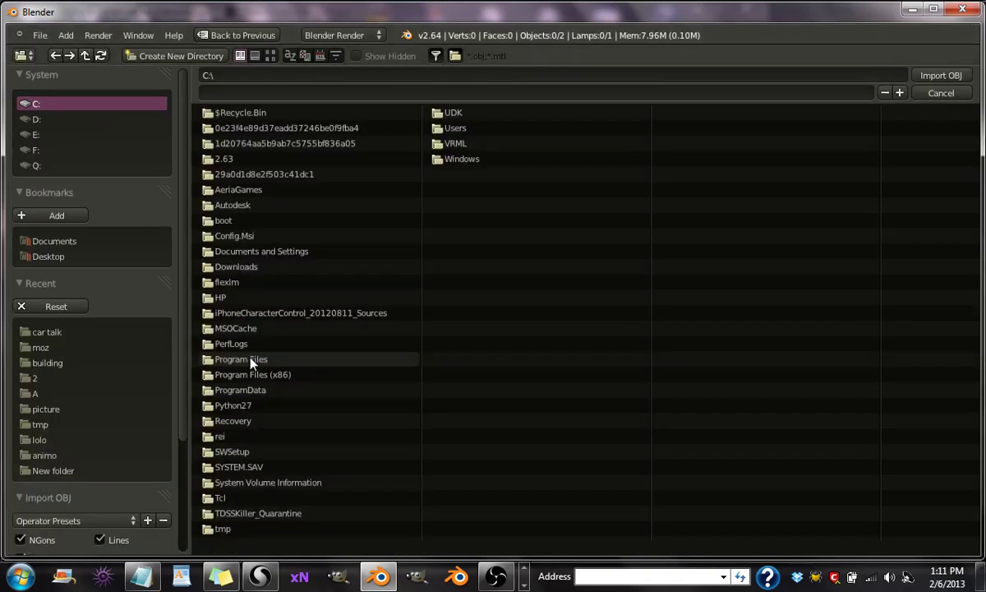
Paste the cat pics folder path into the browser and select syber cat.obj.
click(259, 75)
key(ctrl+v)
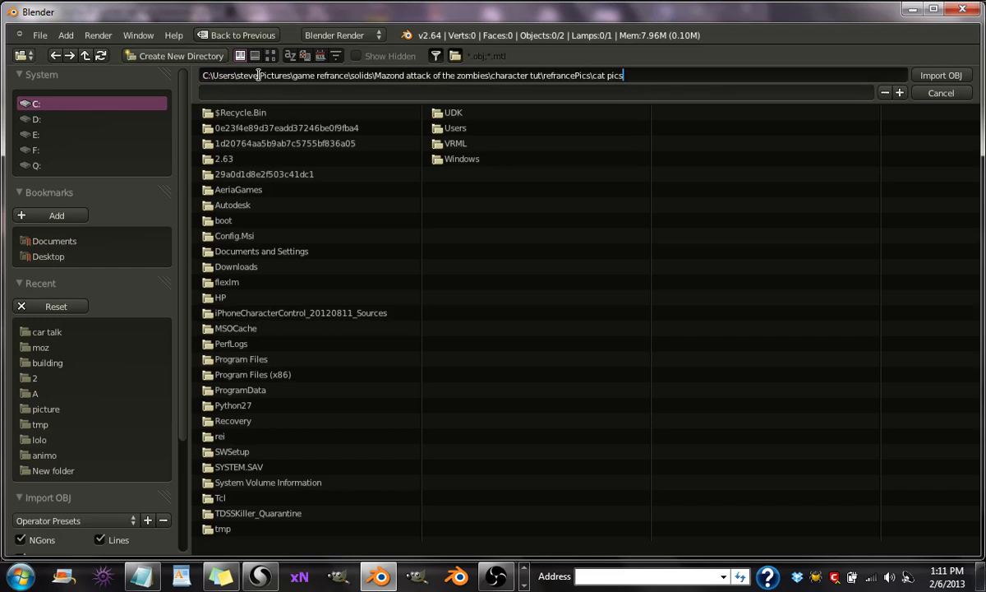
right_click(258, 75)
right_click(241, 70)
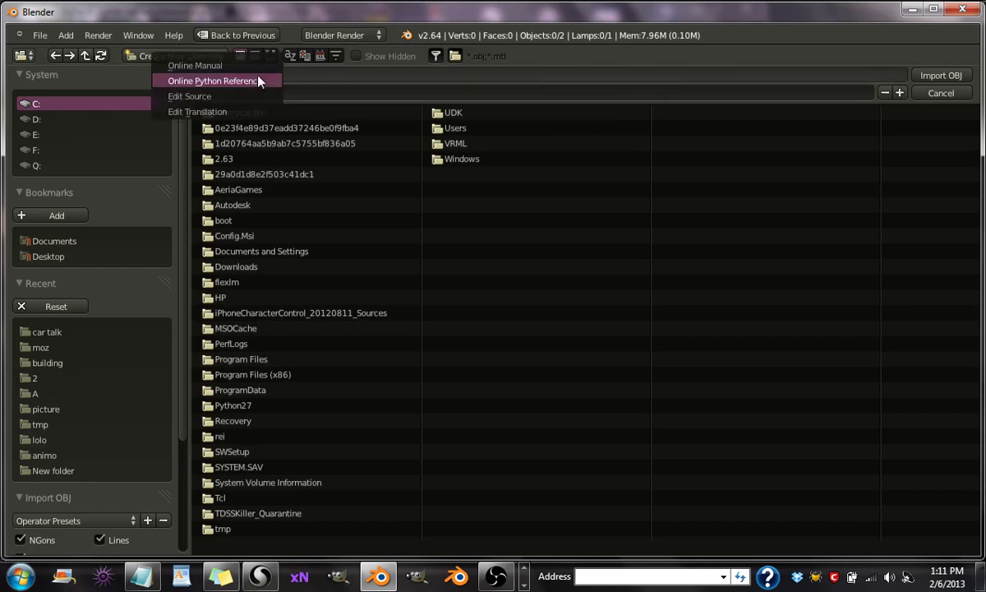
click(286, 70)
click(286, 71)
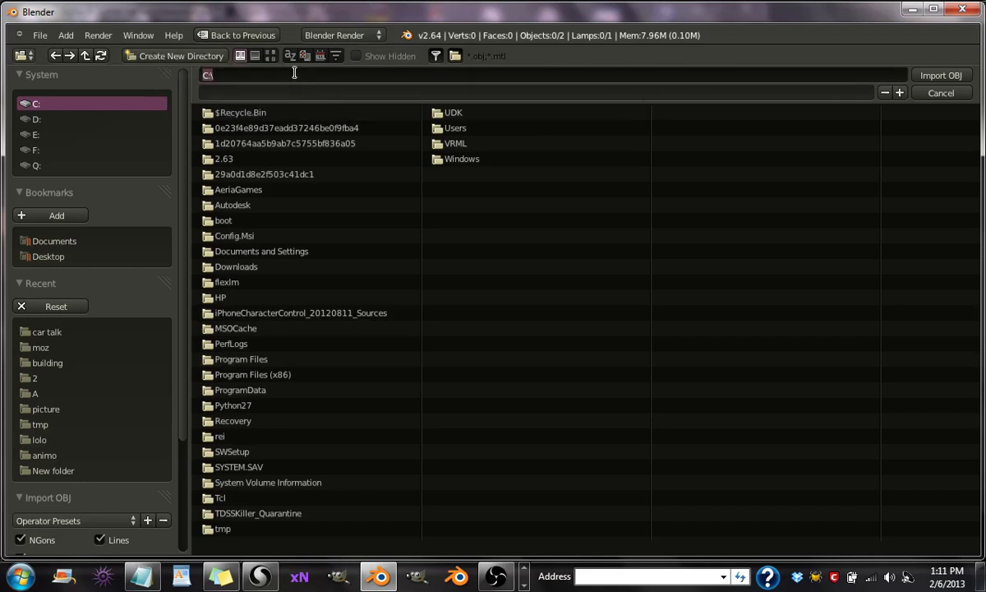
key(ctrl+v)
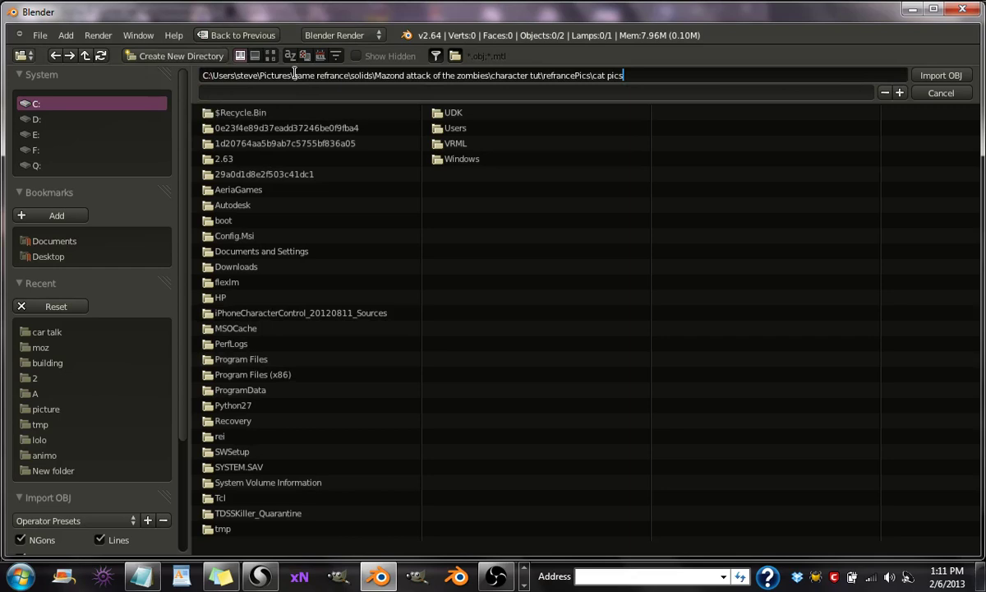
key(Return)
click(259, 129)
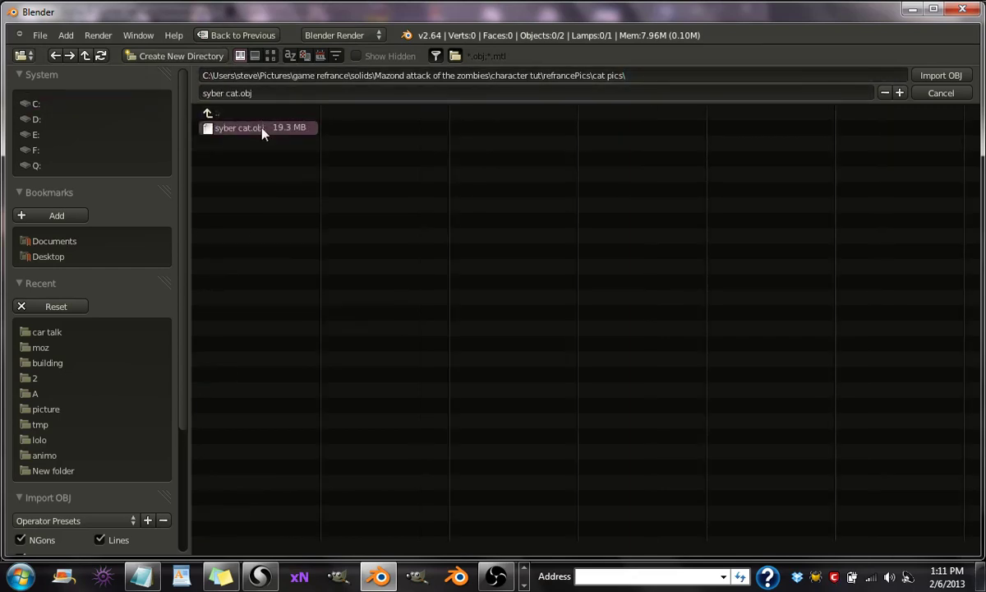
Import syber cat.obj and let Blender load the cat model.
click(943, 75)
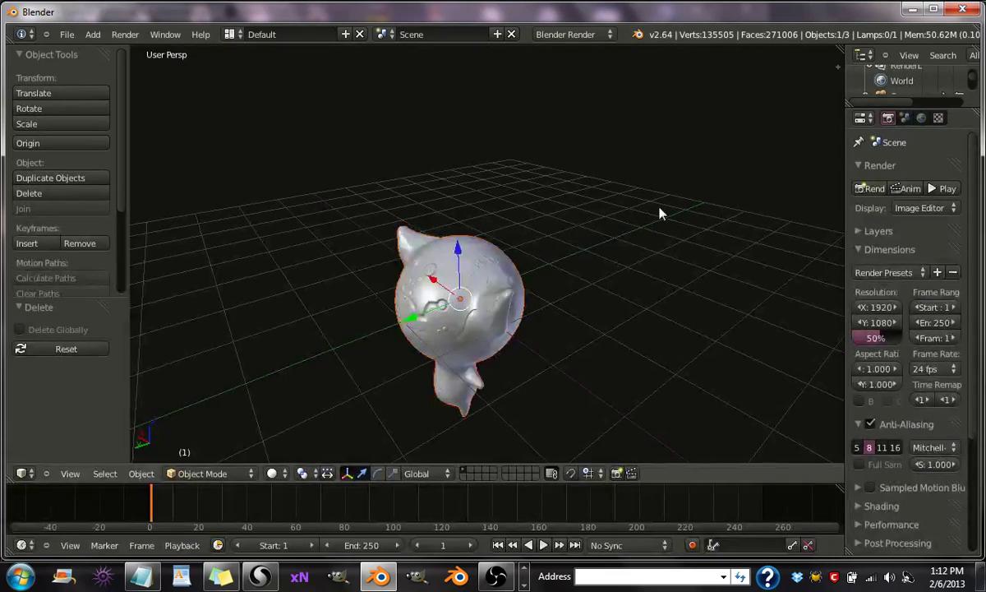
middle_drag(659, 214, 598, 164)
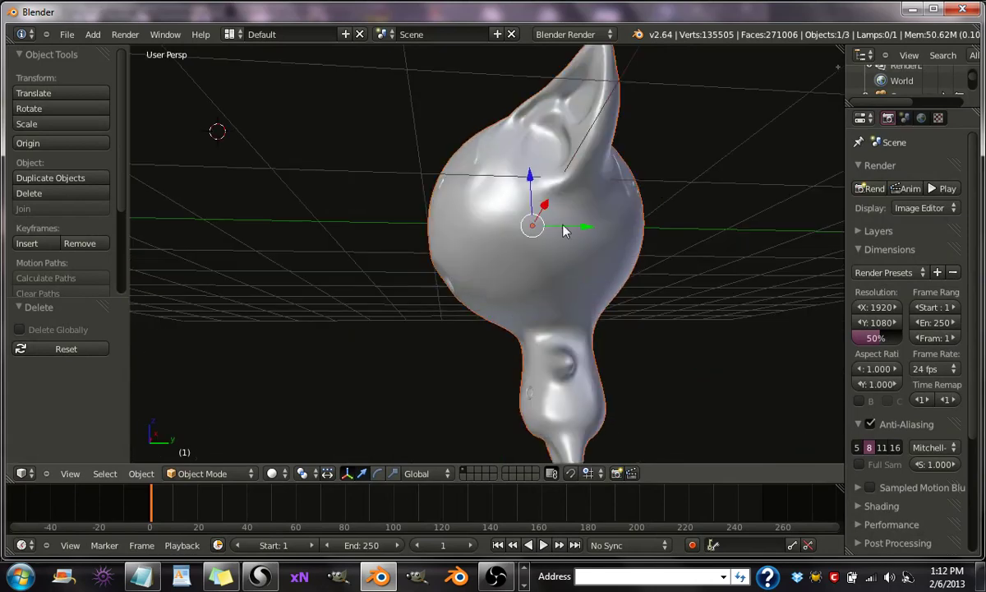
middle_drag(564, 232, 688, 211)
scroll(689, 211, down, 5)
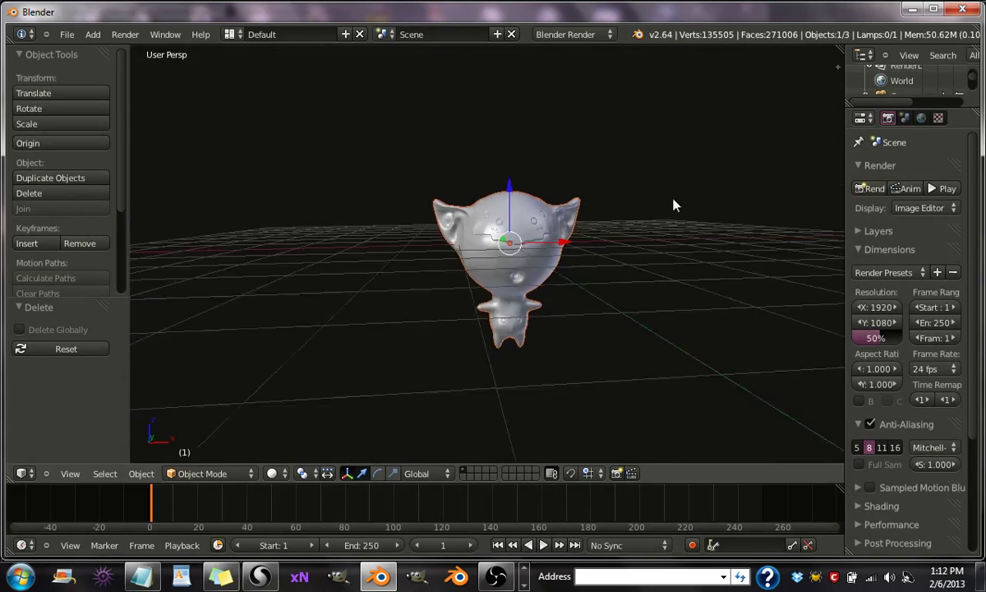
scroll(674, 206, up, 2)
scroll(661, 192, down, 2)
middle_drag(651, 194, 639, 144)
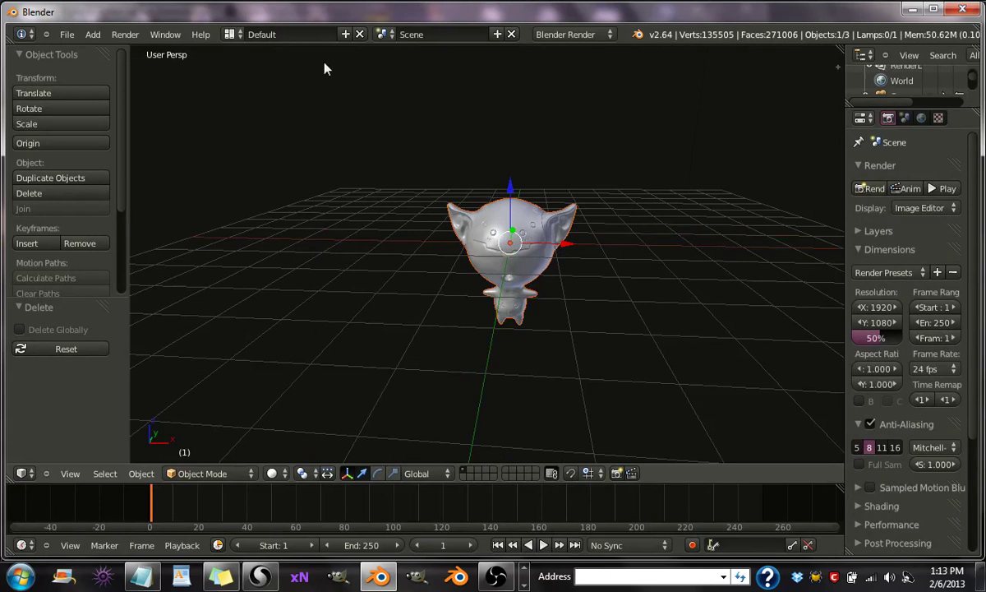
Add a plane, reset it to the origin, and slide it along Y beside the cat.
click(93, 35)
mouse_move(93, 49)
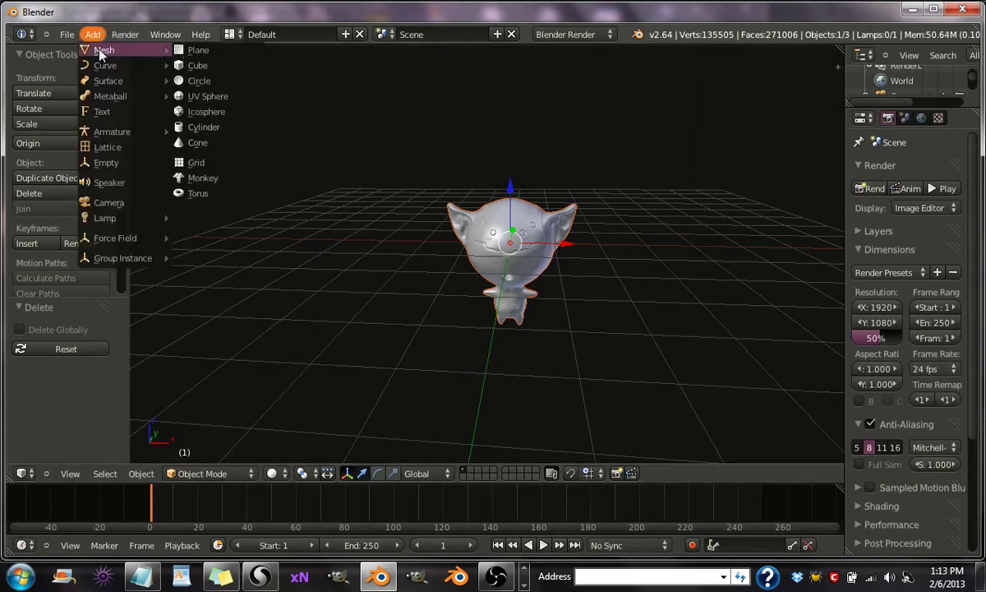
click(187, 50)
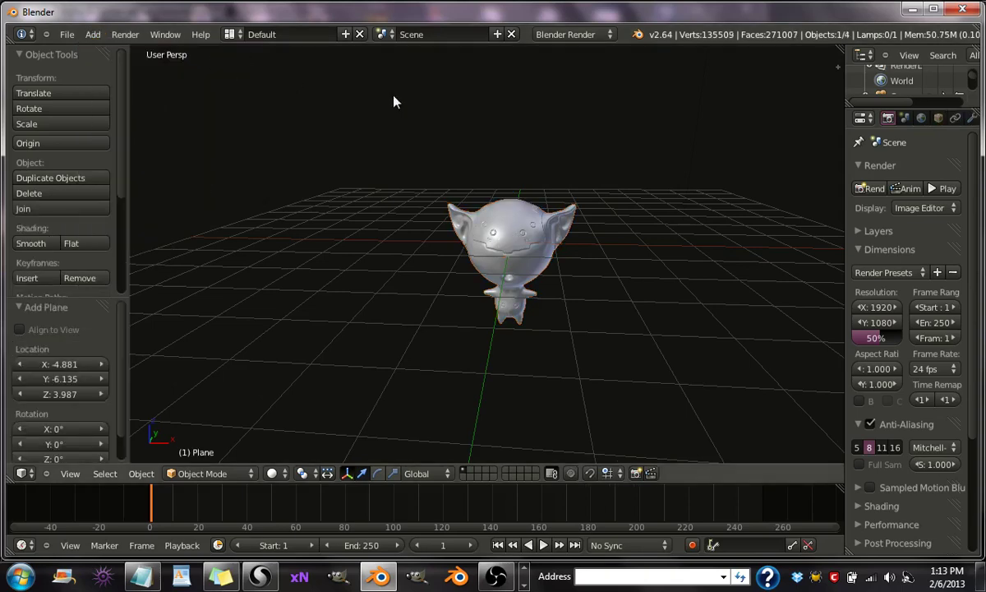
middle_drag(394, 101, 348, 121)
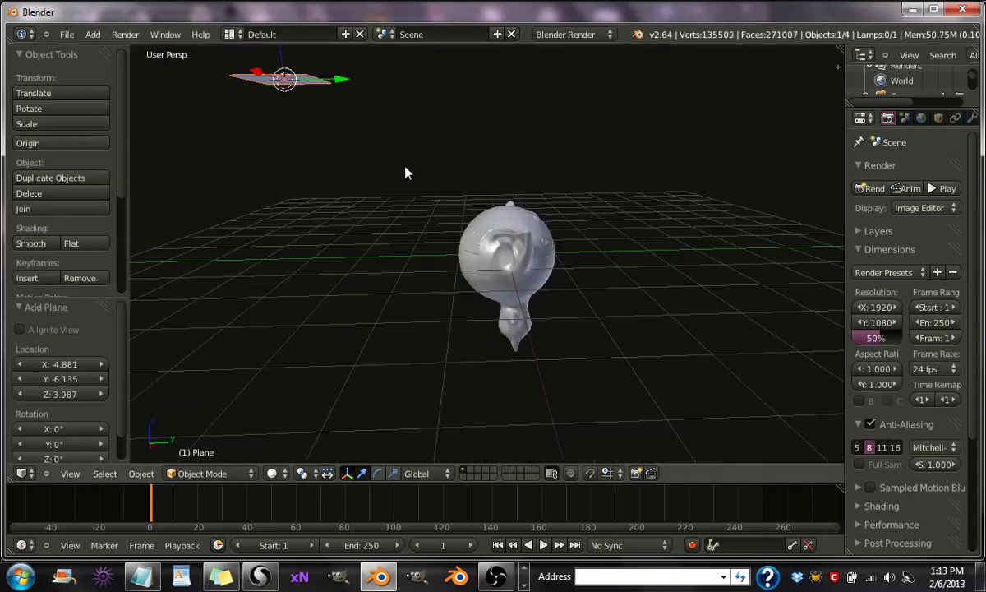
key(alt+g)
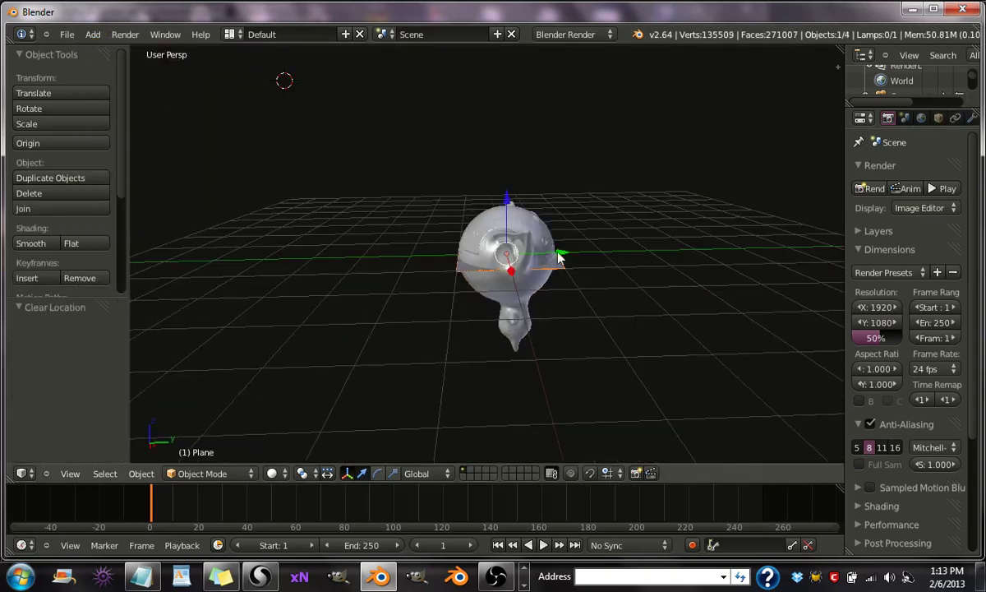
drag(561, 257, 412, 249)
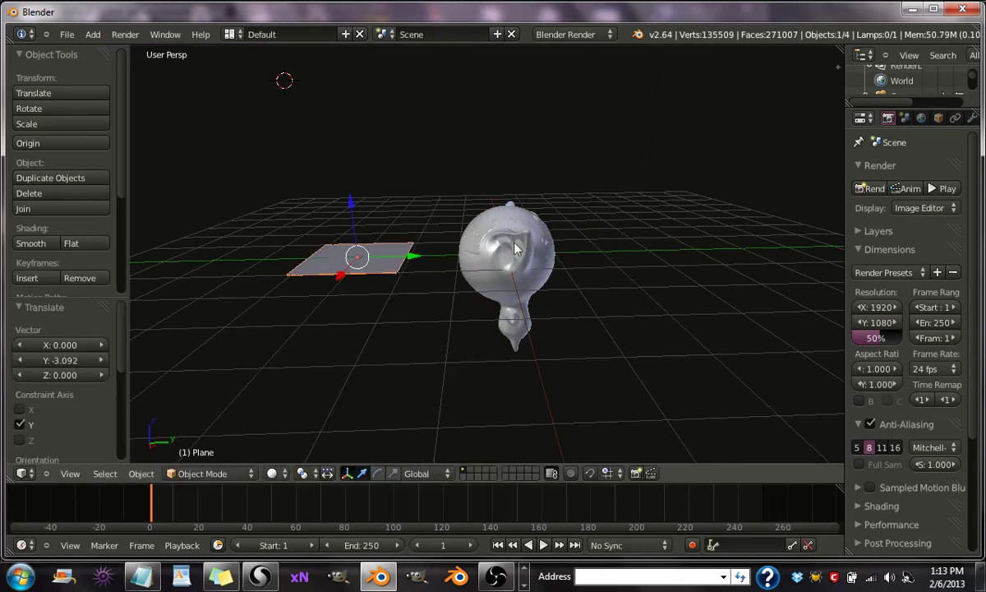
middle_drag(412, 249, 604, 242)
Rotate the plane 90° about X and scale it down to 0.665.
text(r)
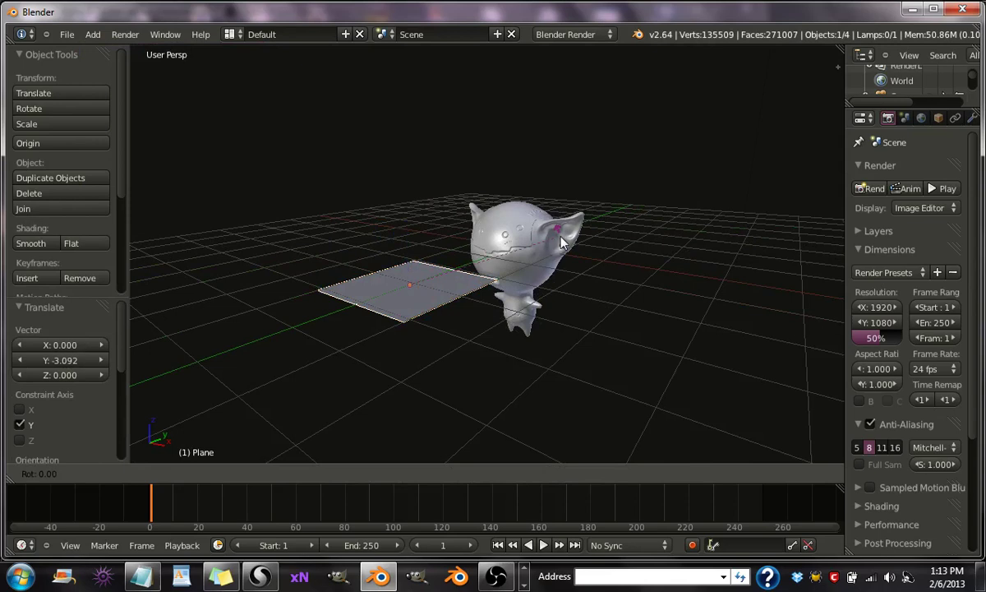
text(90)
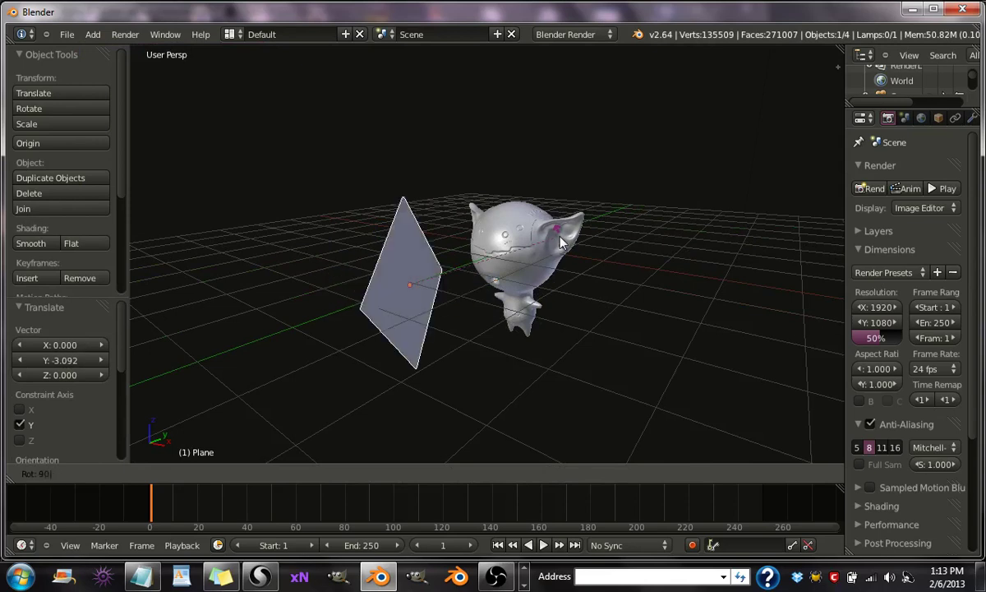
text(zx)
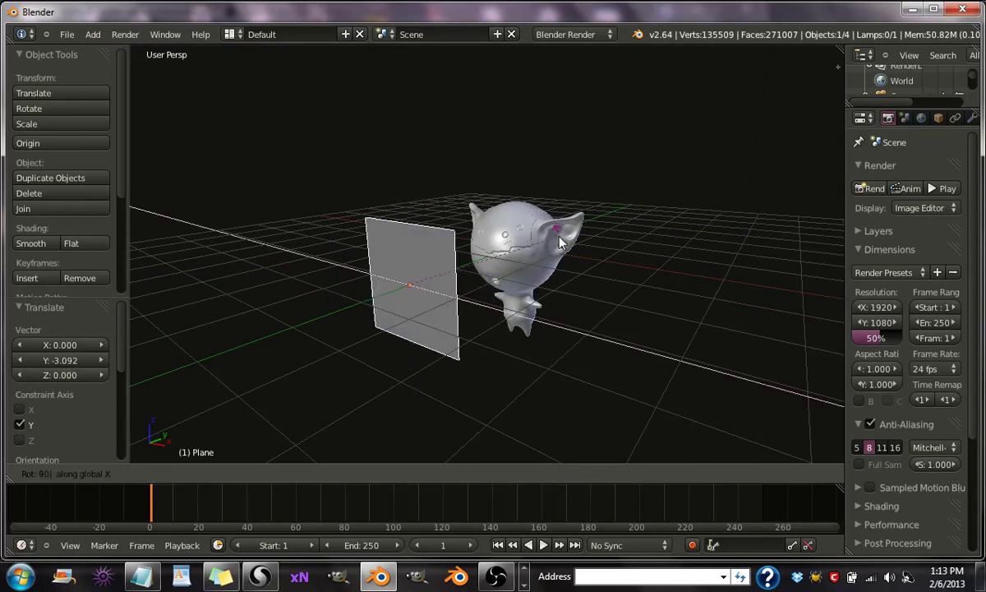
key(Return)
mouse_move(598, 242)
middle_down()
mouse_move(526, 234)
mouse_move(614, 242)
middle_up()
key(s)
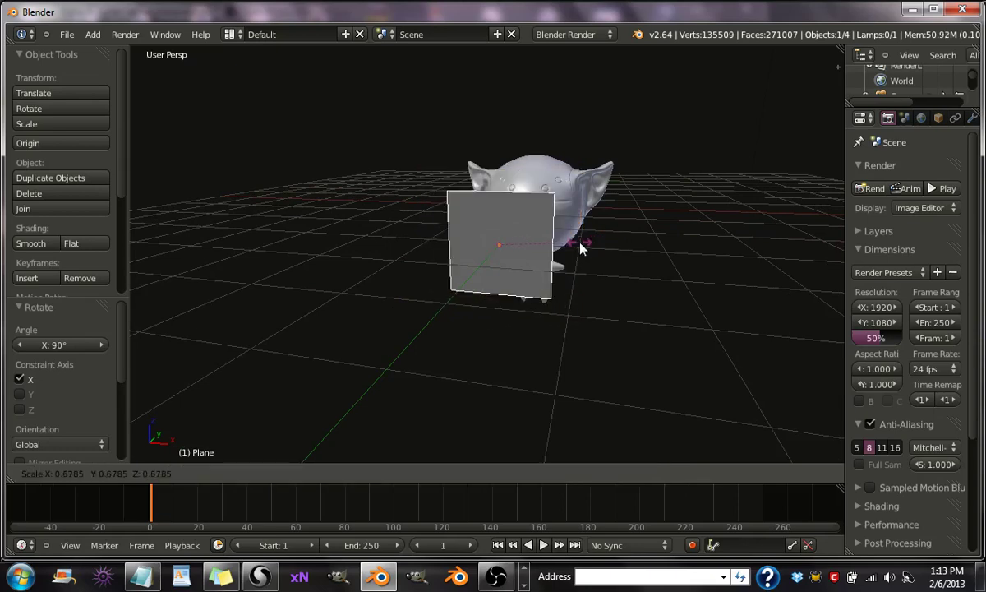
click(579, 250)
scroll(585, 243, up, 3)
middle_drag(588, 243, 536, 281)
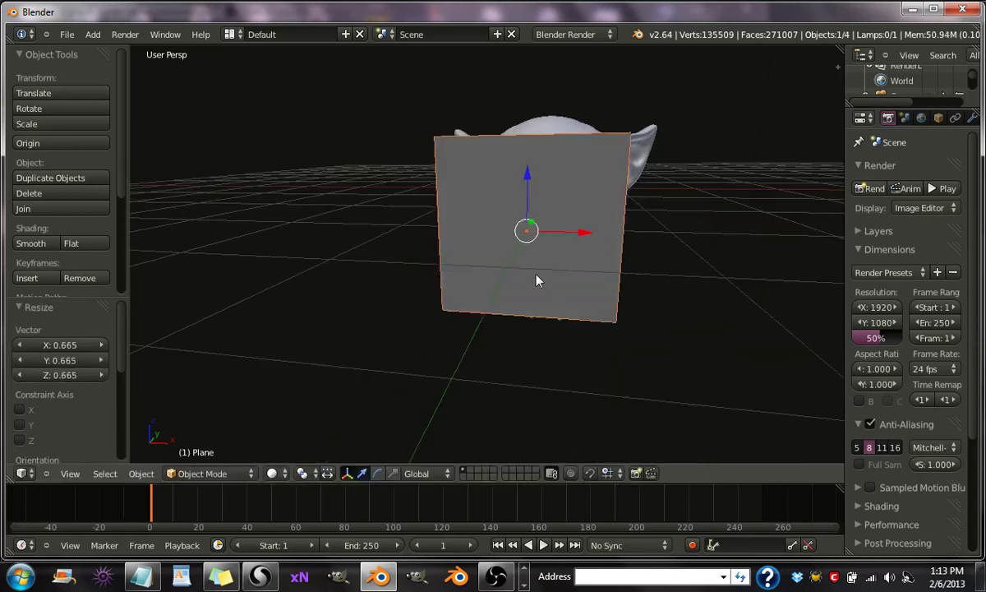
In Edit Mode, loop cut the plane down its centre.
click(218, 475)
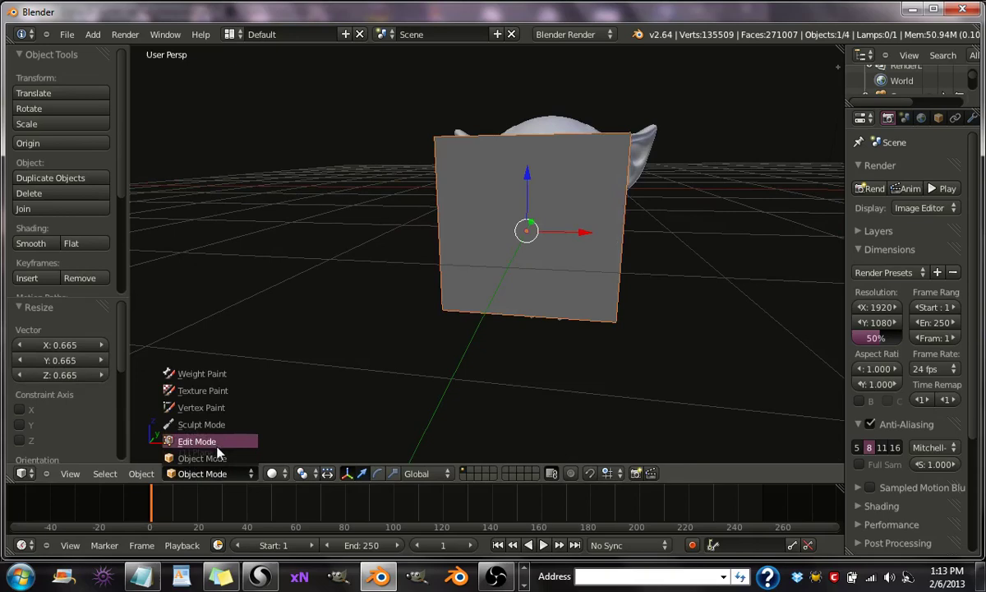
click(199, 443)
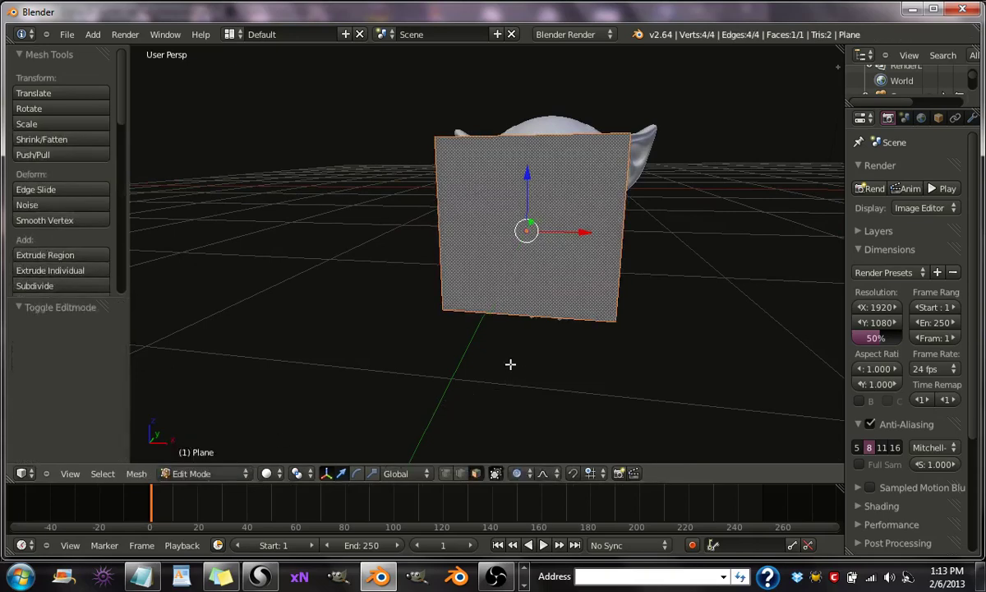
key(ctrl+r)
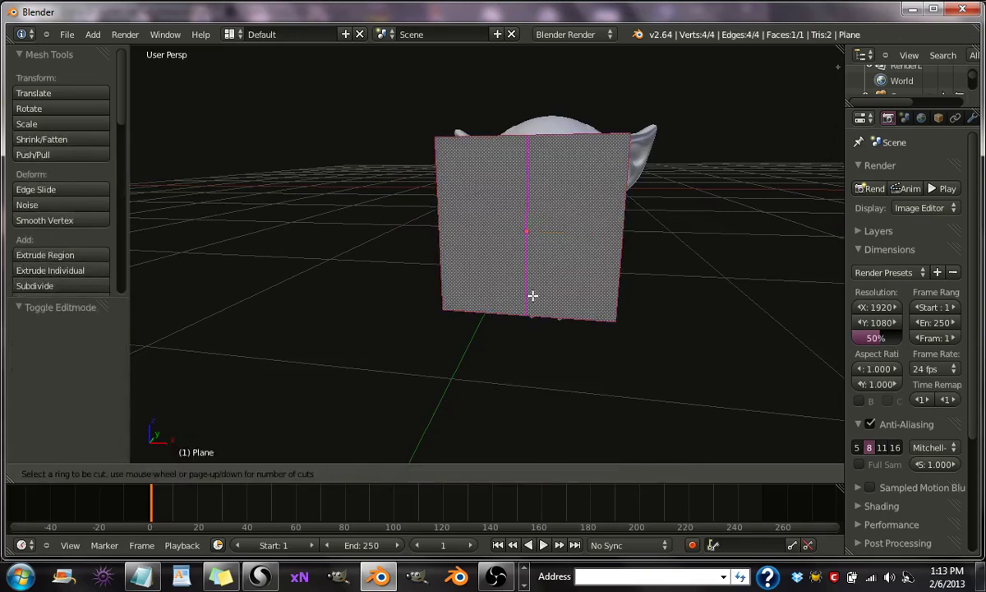
click(533, 296)
click(533, 246)
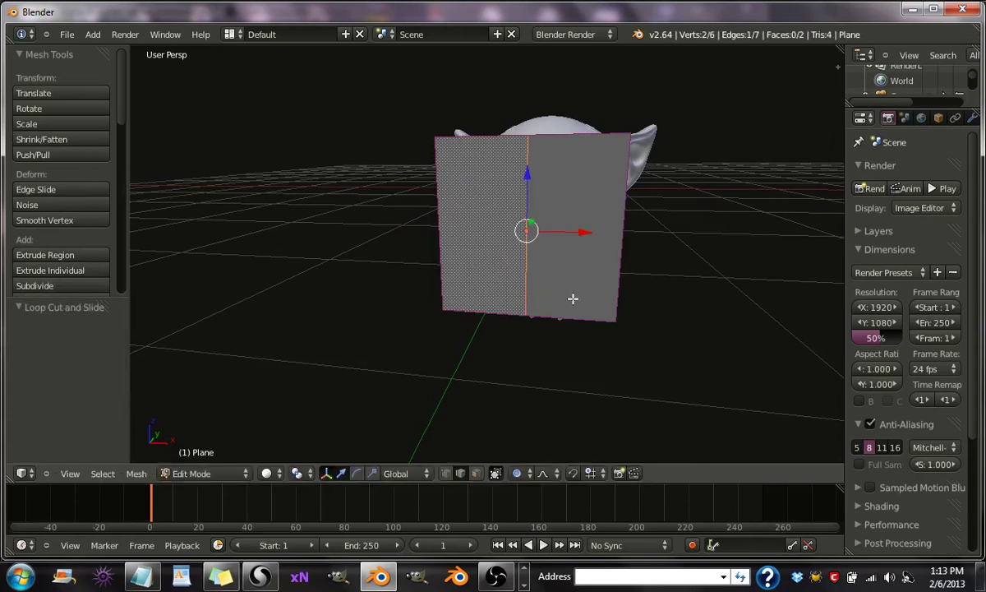
Select the plane's left face in face select mode and delete it.
click(477, 479)
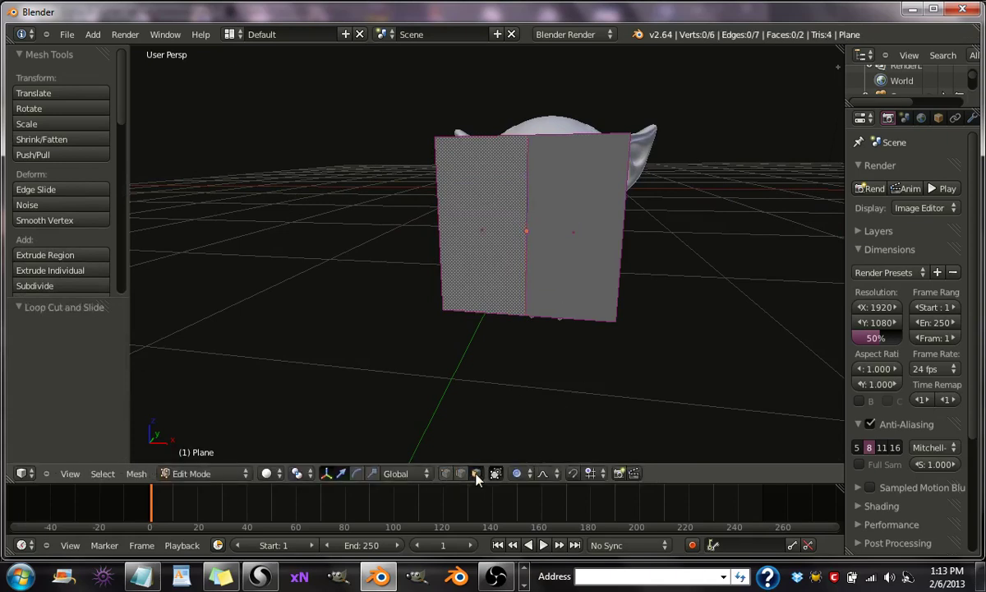
middle_drag(559, 390, 535, 282)
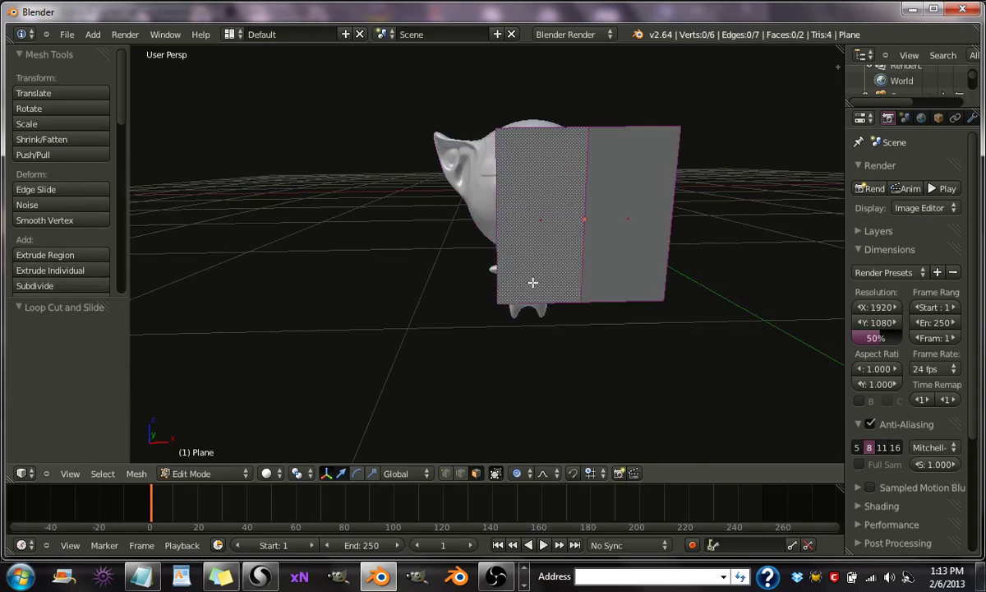
right_click(538, 219)
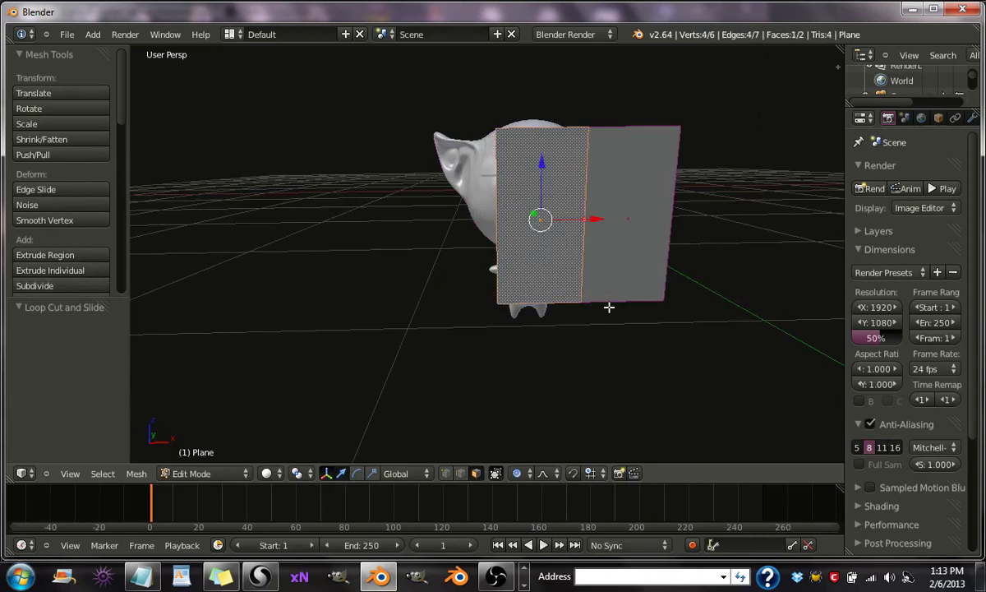
key(x)
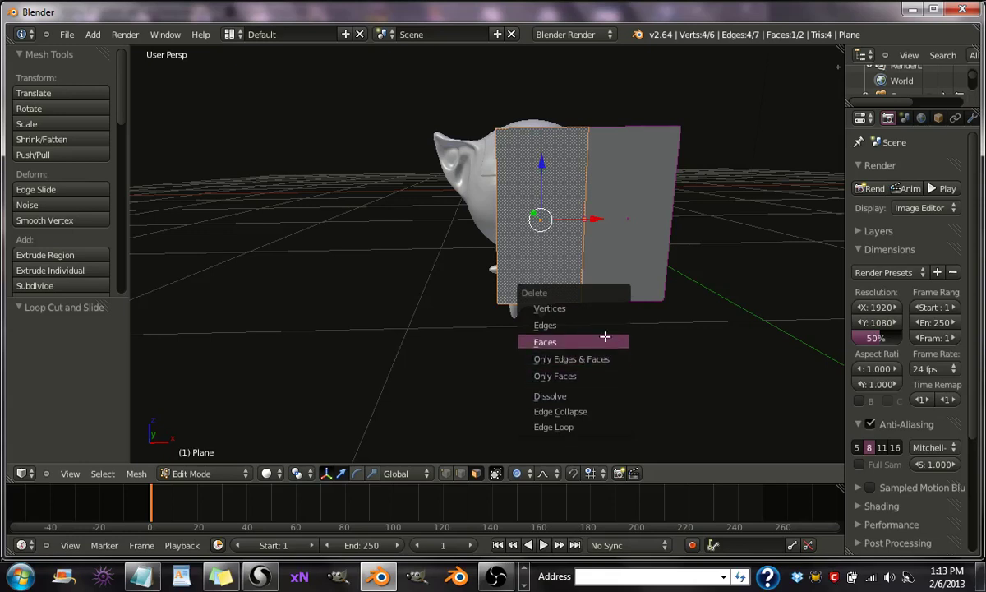
click(585, 341)
middle_drag(718, 329, 703, 326)
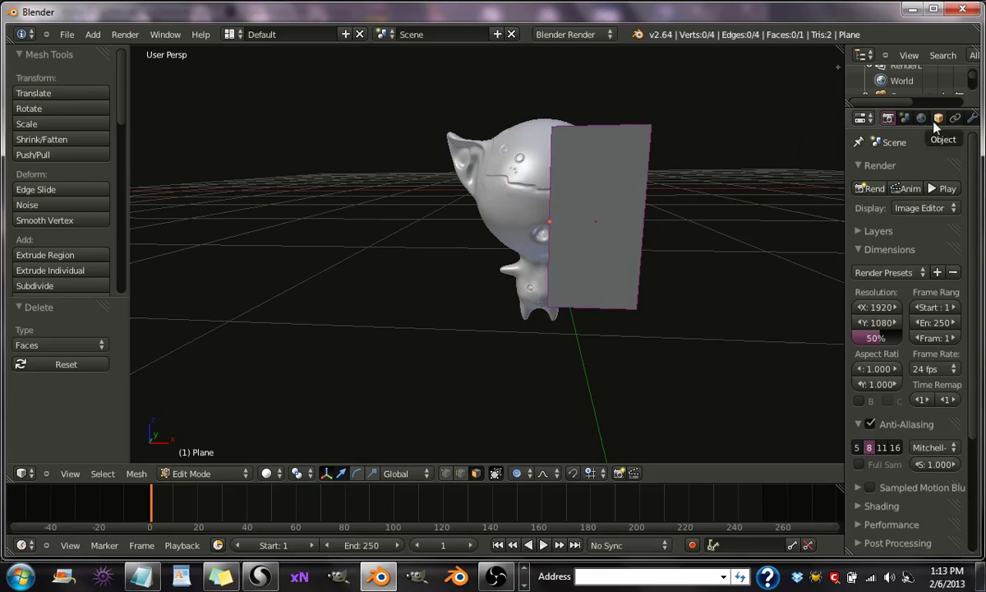
Add a Mirror modifier on X from the wrench tab so the half plane shows whole.
scroll(936, 120, right, 5)
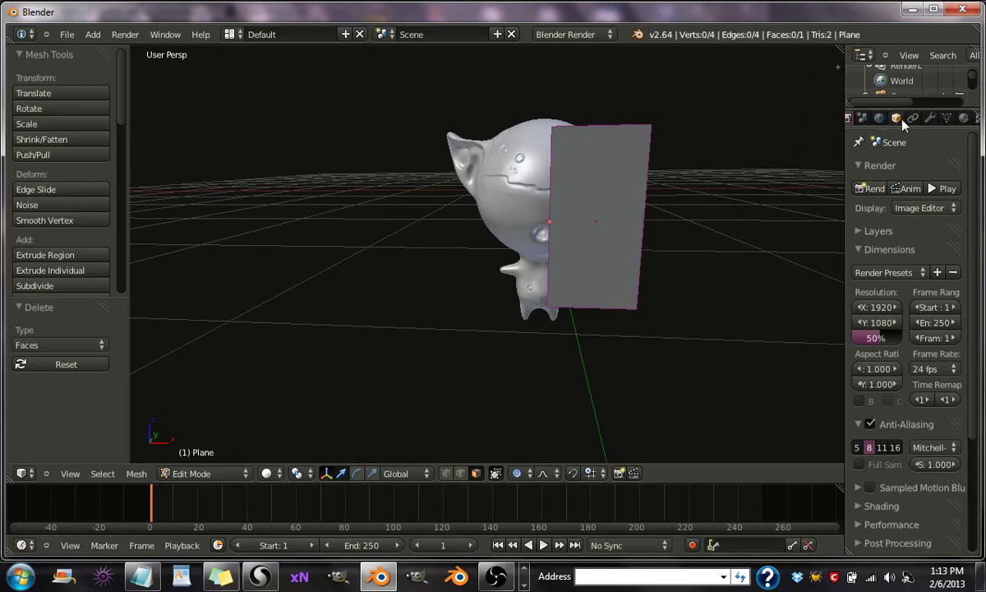
click(930, 118)
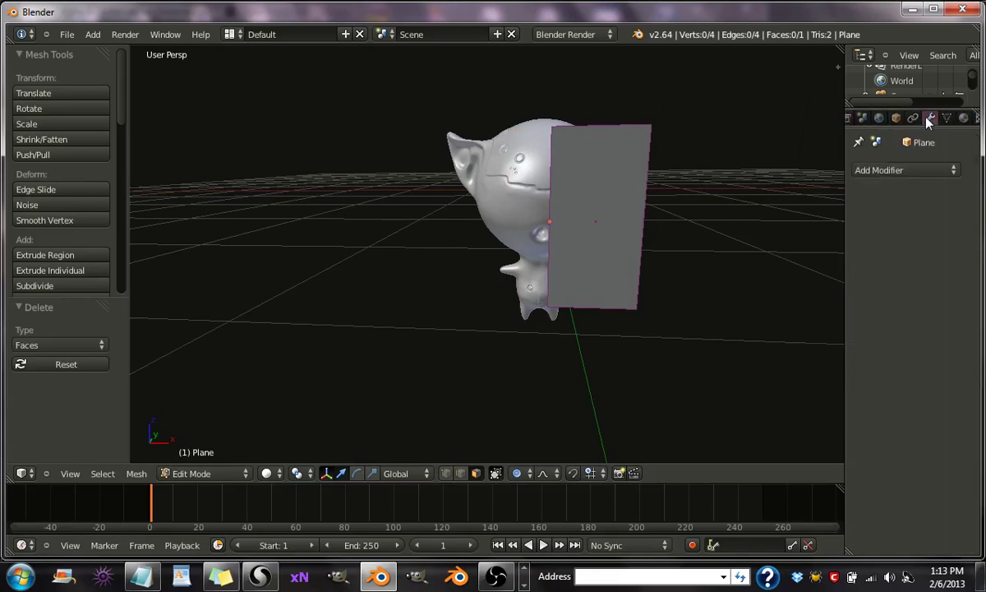
click(895, 171)
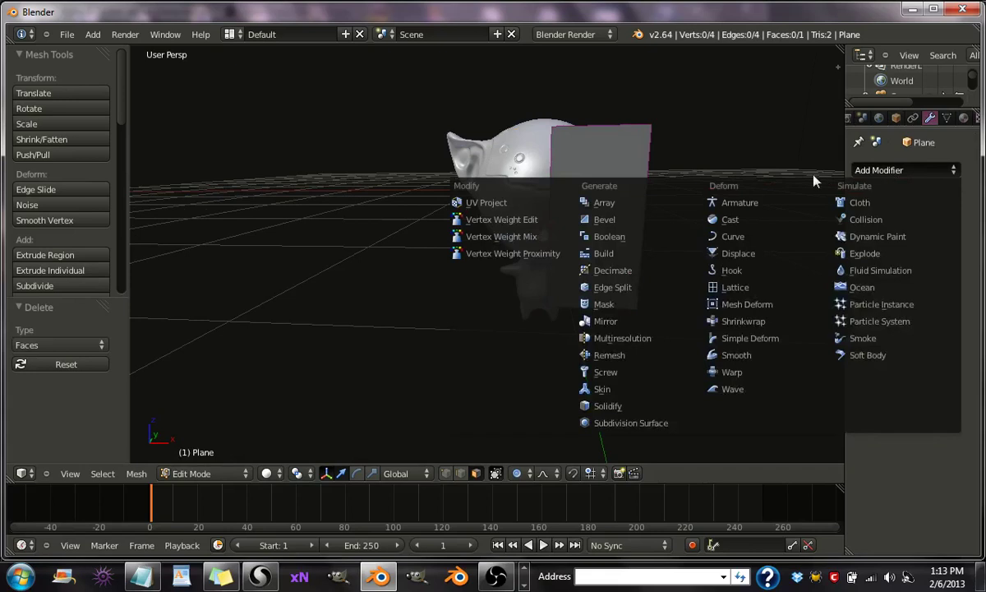
click(646, 325)
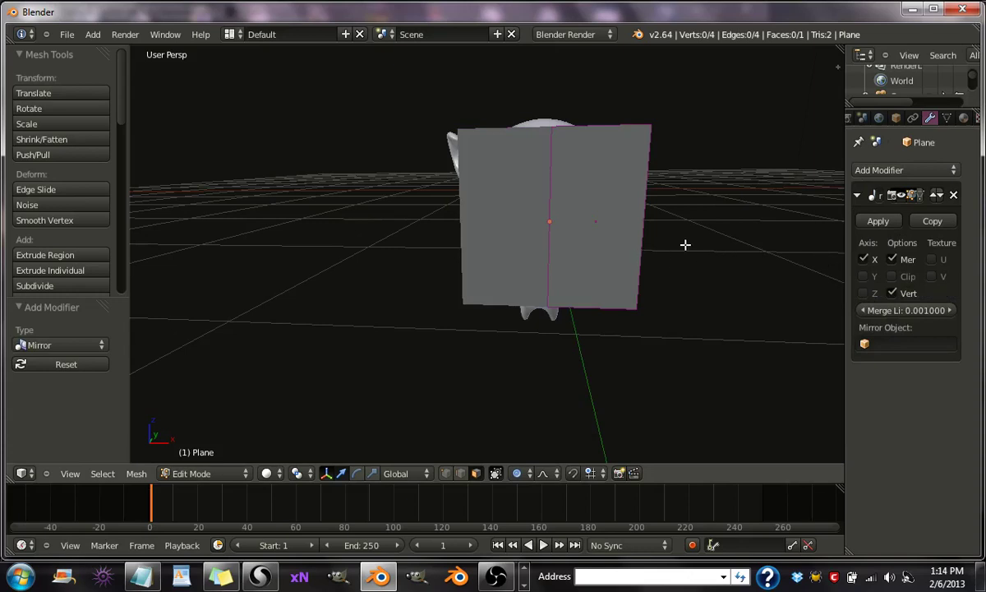
middle_drag(688, 248, 644, 270)
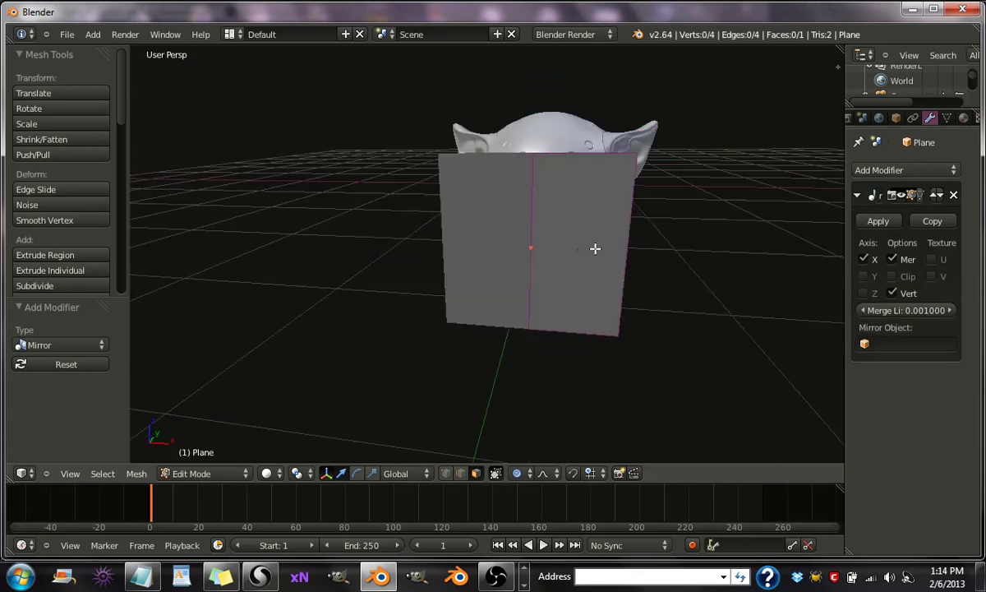